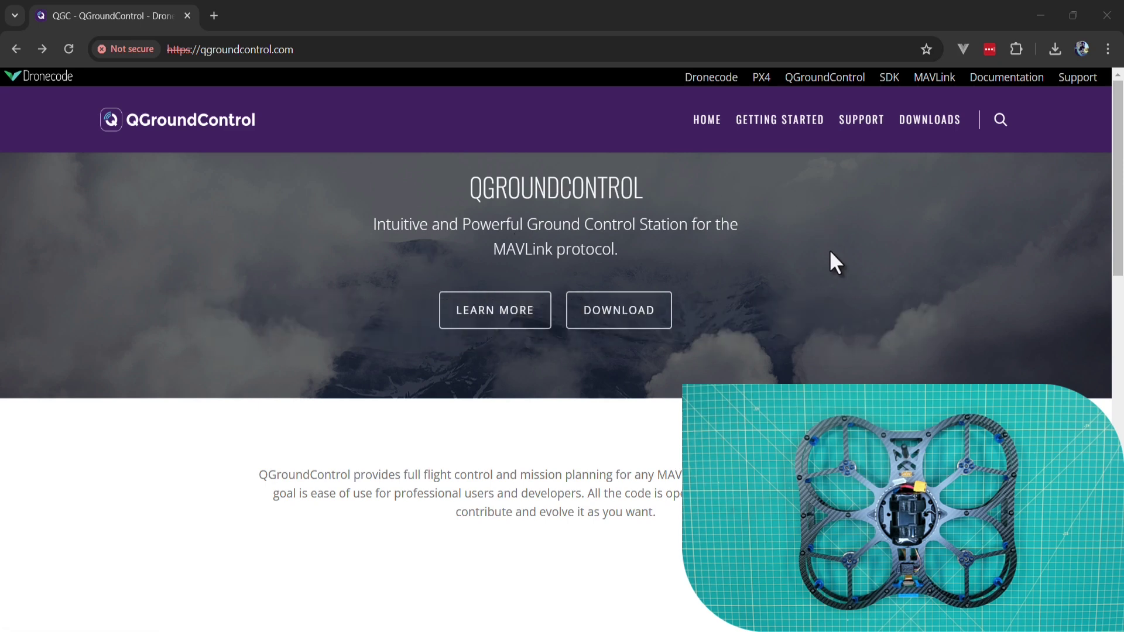
Download the Windows installer of QGroundControl from the site's Downloads menu.
mouse_move(928, 121)
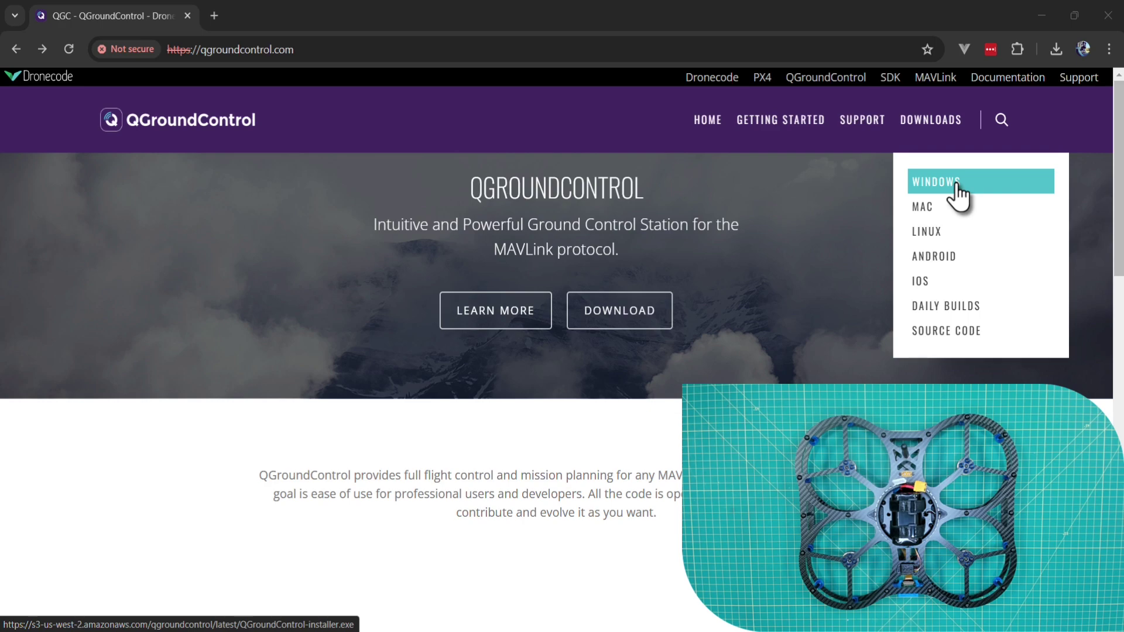
click(916, 284)
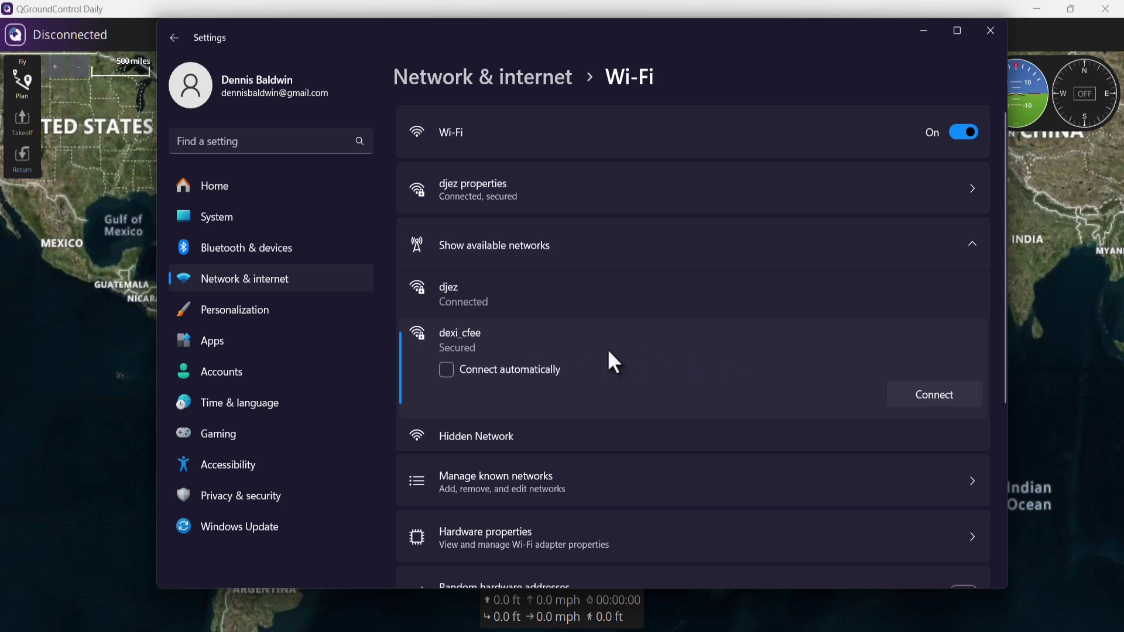
Connect to the dexi_cfee Wi-Fi network by entering its security key instead of a PIN.
click(936, 398)
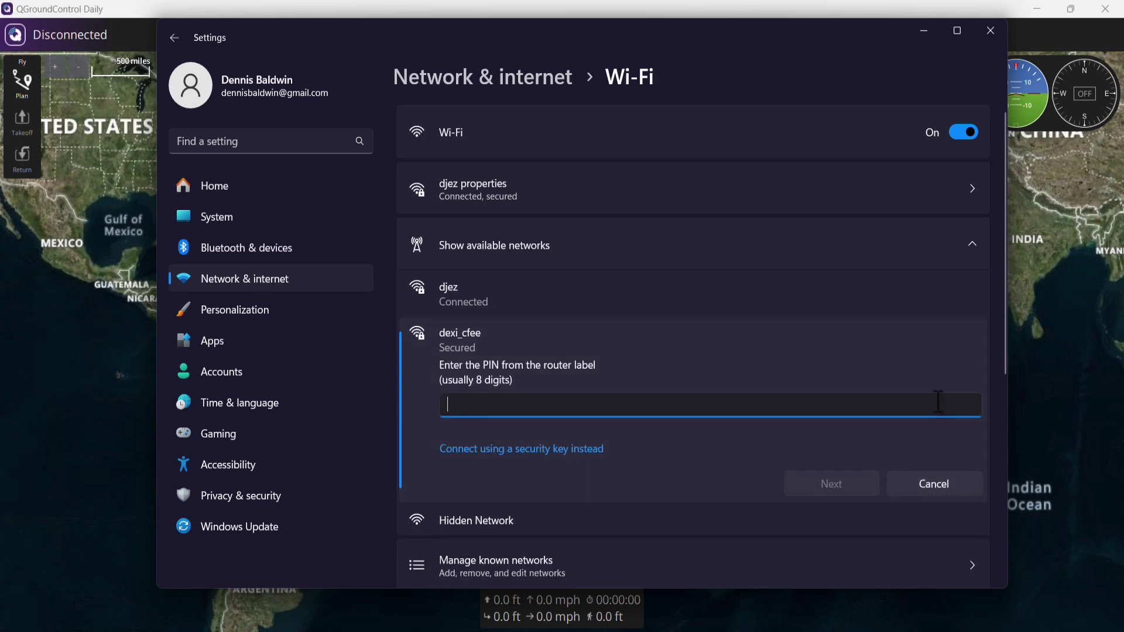
click(545, 457)
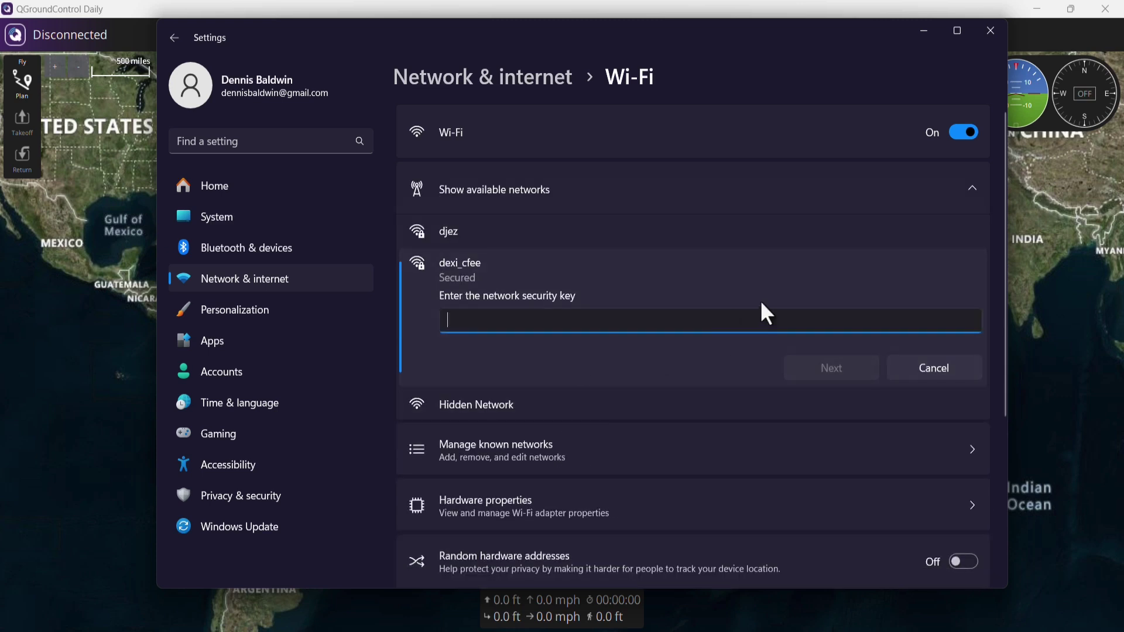
text(dronebl)
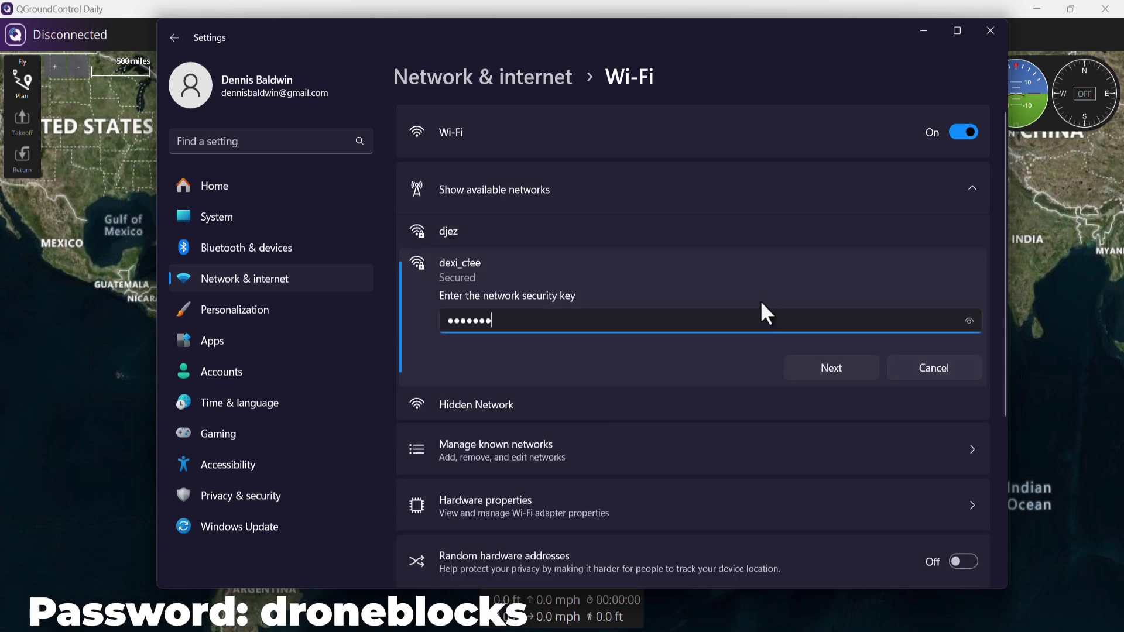
text(ocks)
click(969, 320)
click(834, 369)
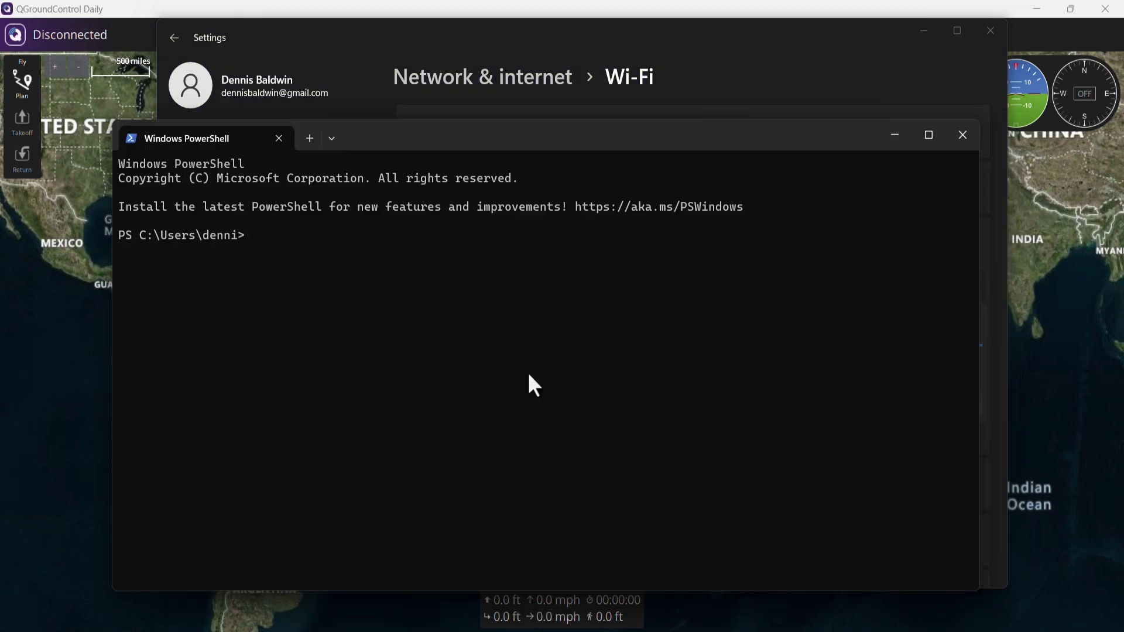
Ping 192.168.4.1 in PowerShell to check the drone replies, then exit the shell.
text(ping )
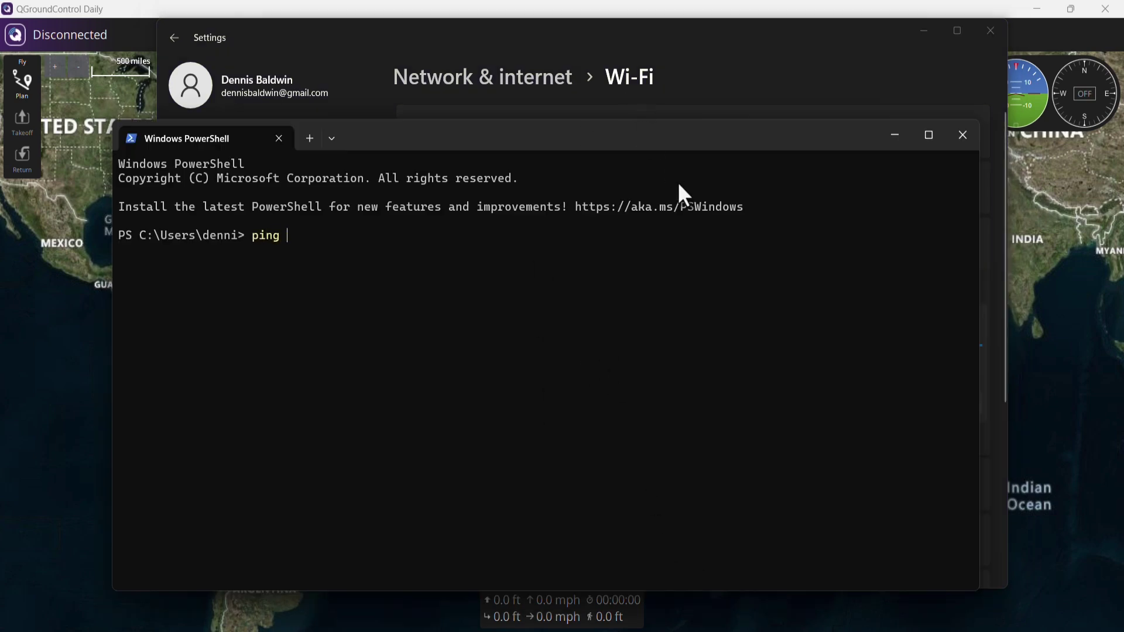
text(192.)
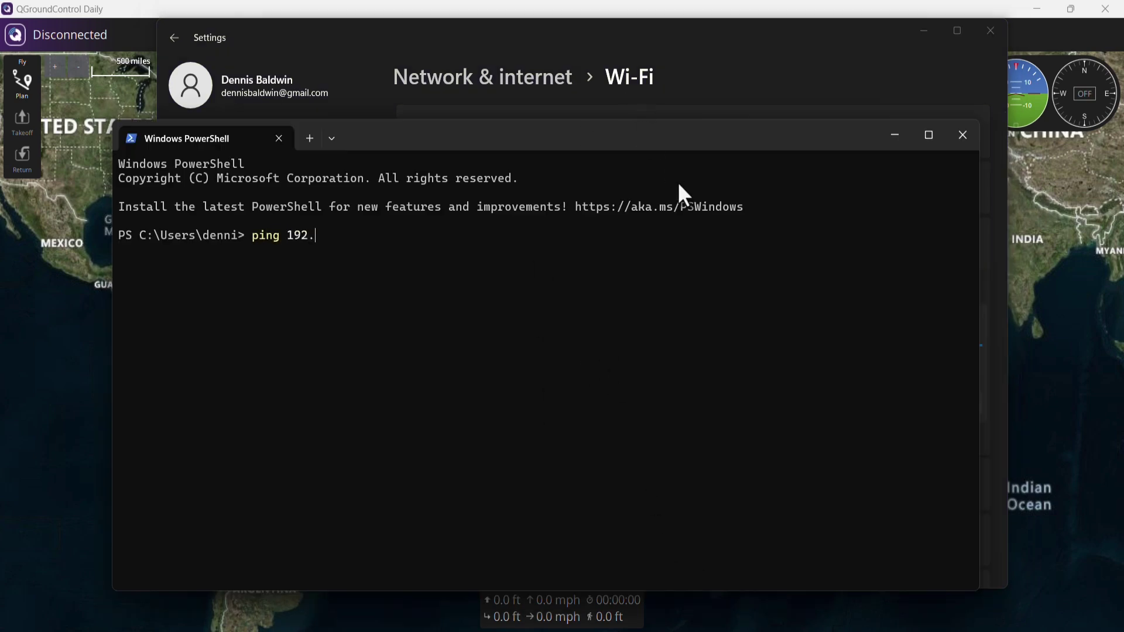
text(168.4.1)
key(Return)
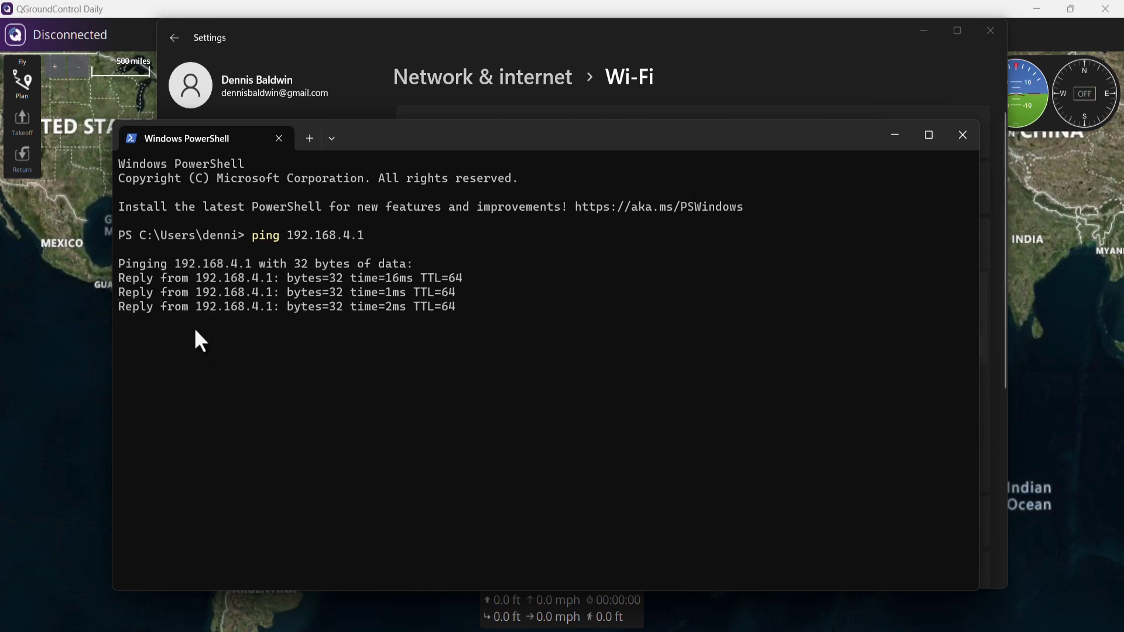
text(exit)
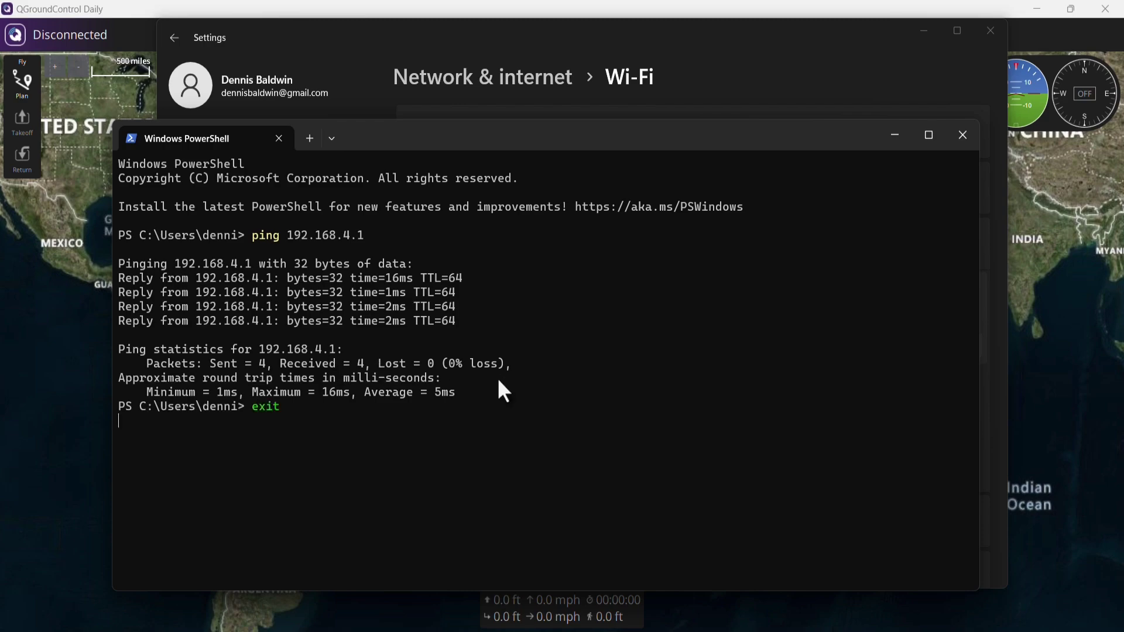
key(Return)
Go to Application Settings > Comm Links in QGroundControl.
click(226, 3)
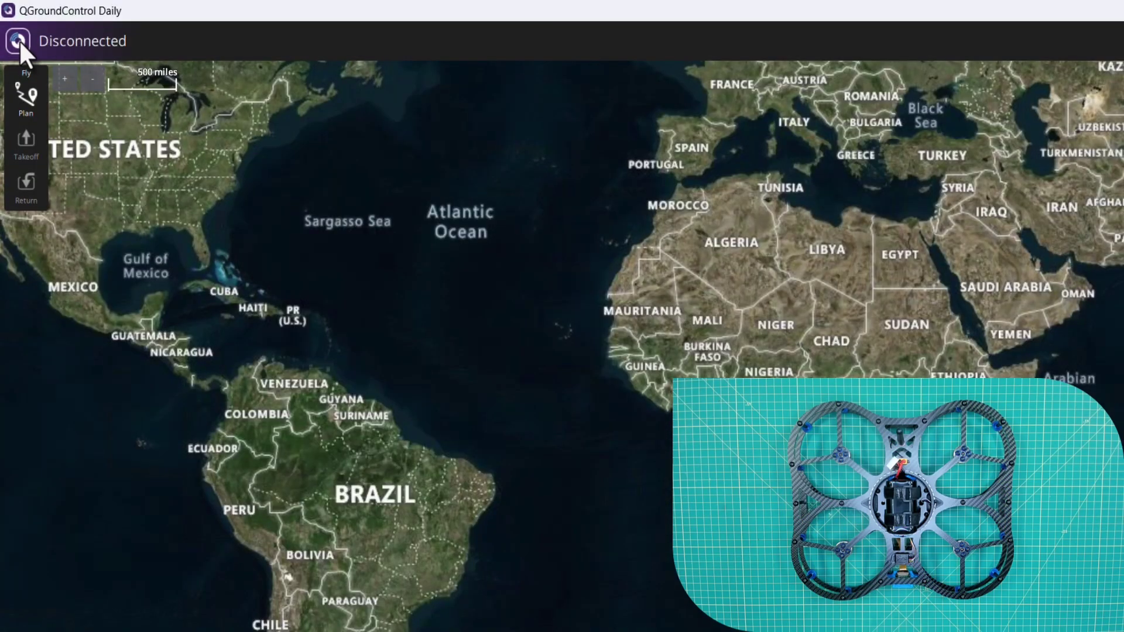
click(17, 37)
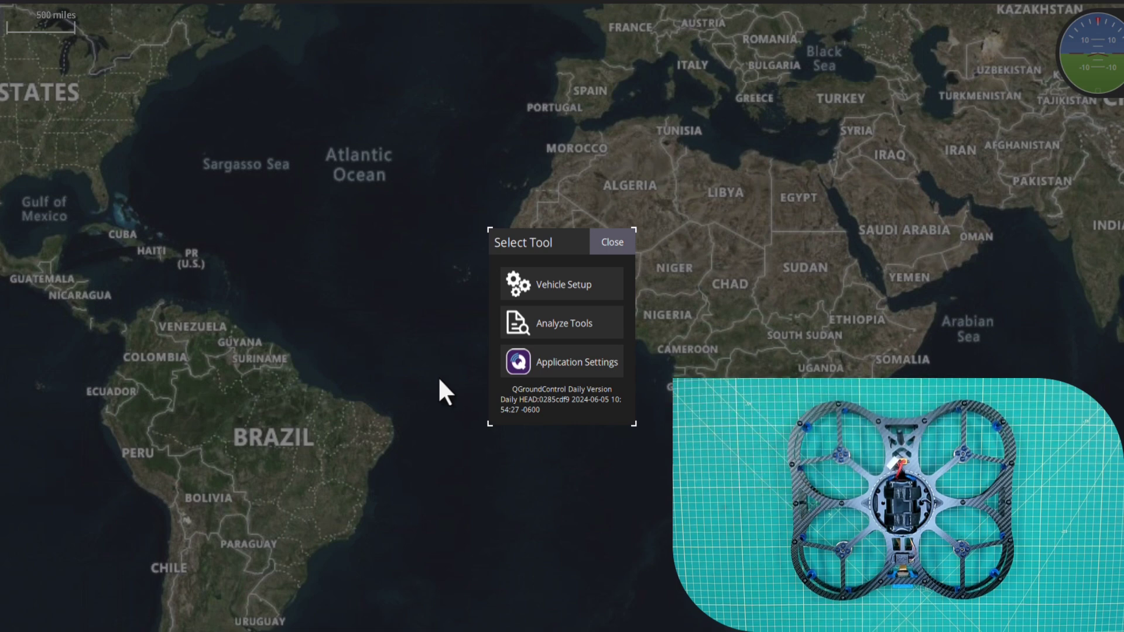
click(576, 361)
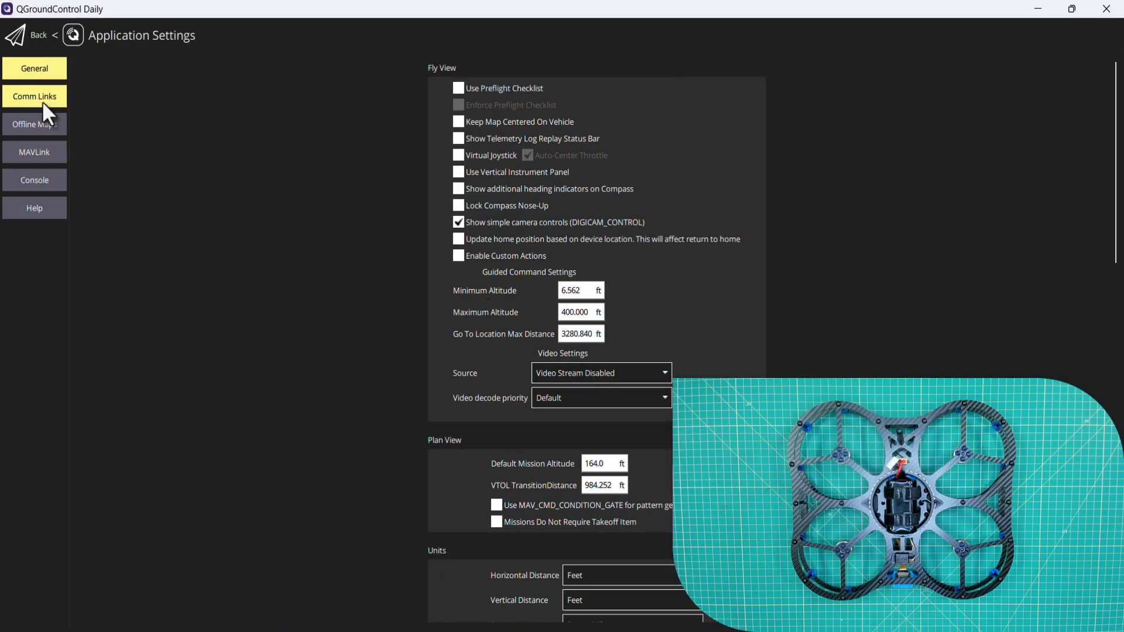
click(33, 99)
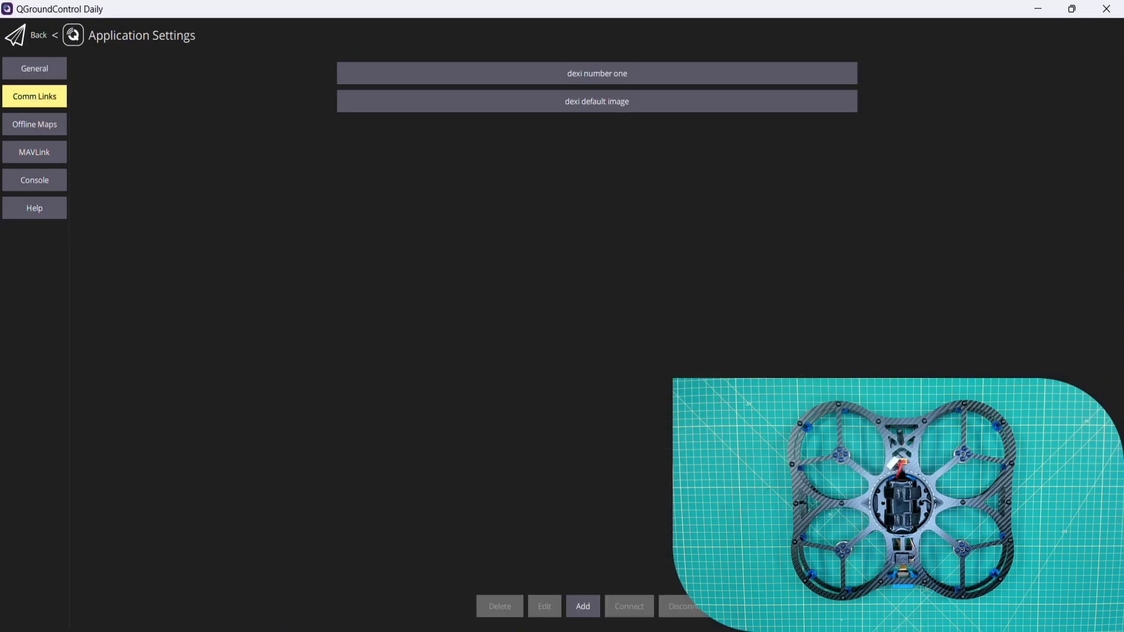
Create a new link named 'dexi build #1' with type UDP.
click(583, 609)
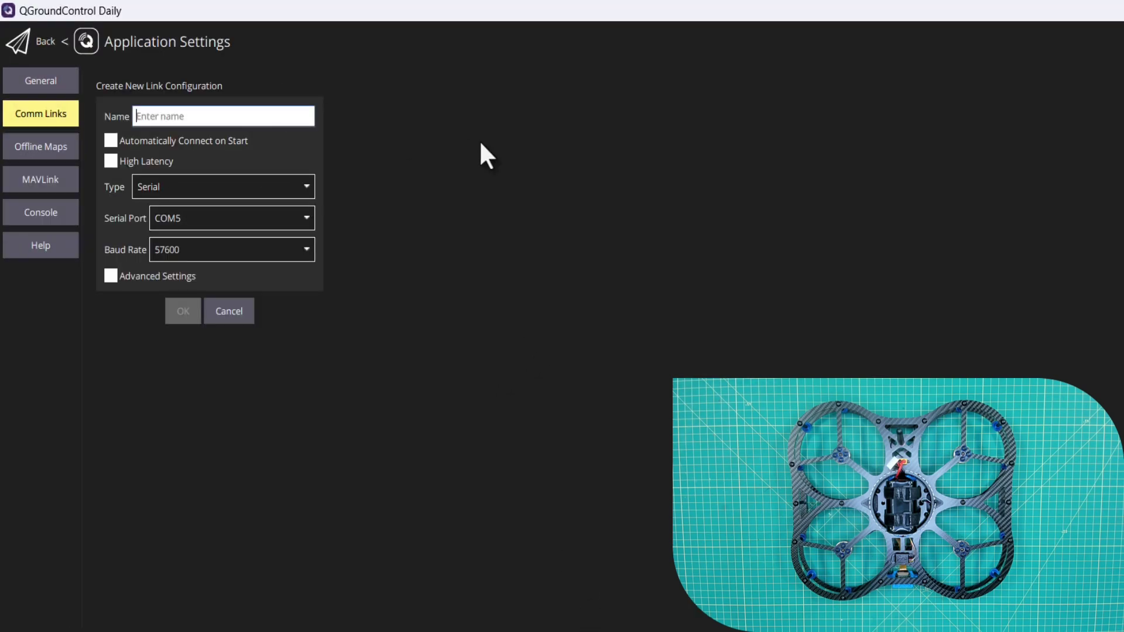
text(dexi build #1)
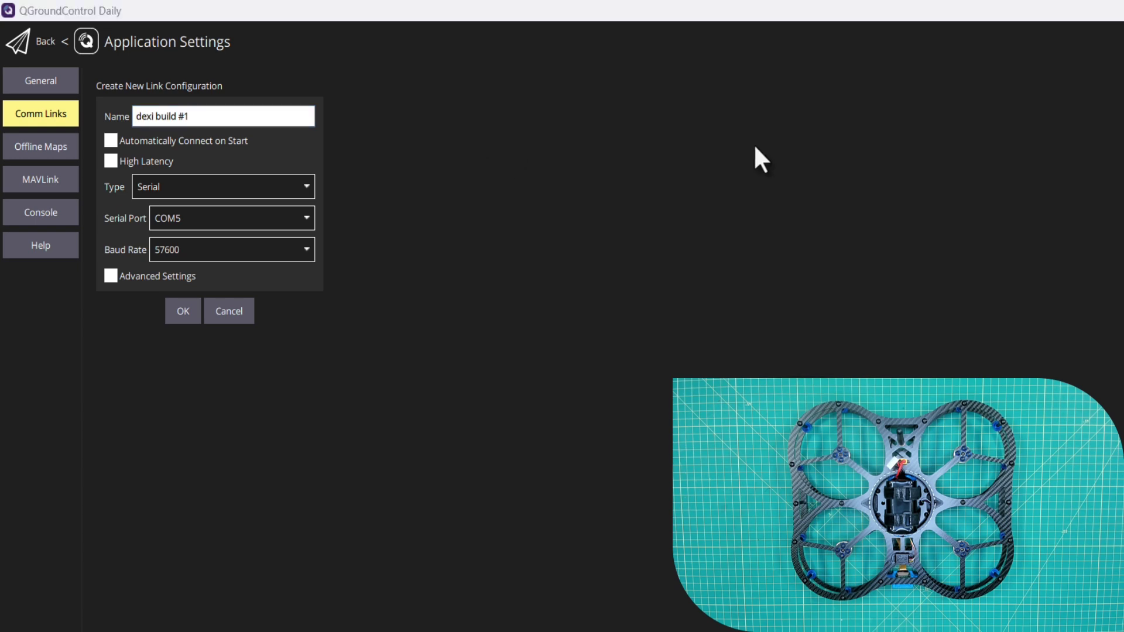
click(259, 189)
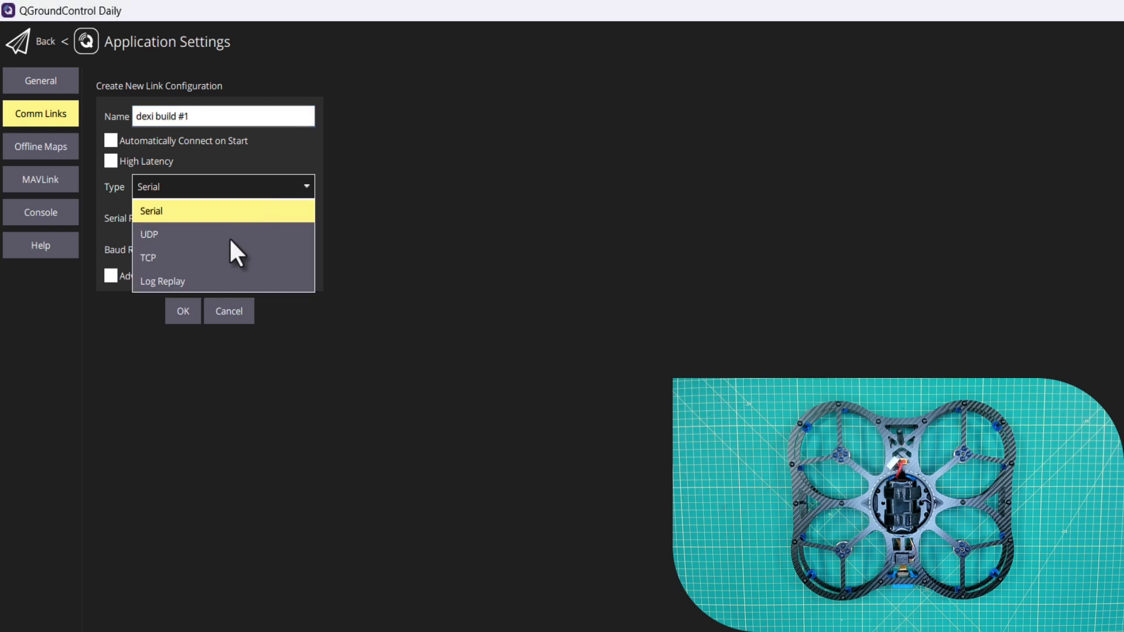
click(174, 235)
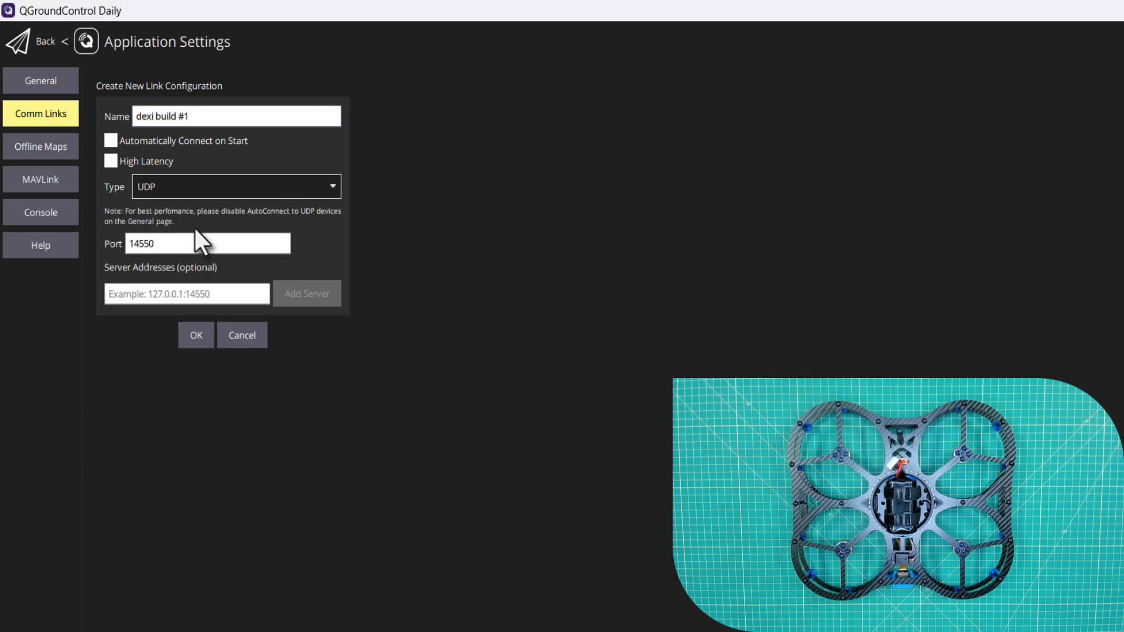
Keep port 14550, add server 192.168.4.1:14550, save the link and select it.
double_click(175, 244)
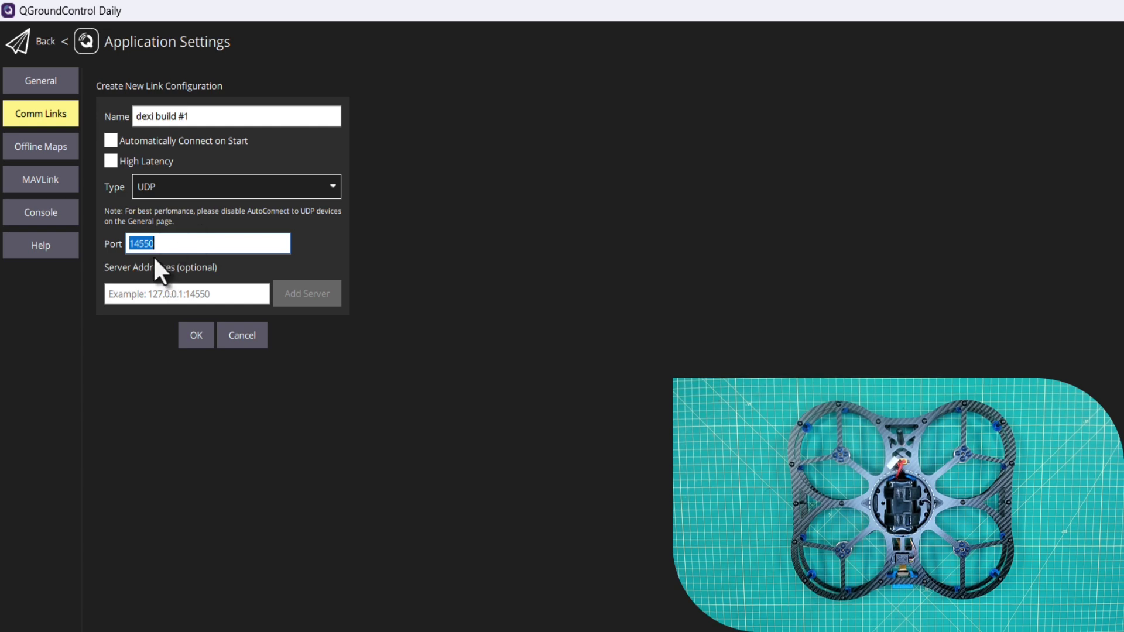
click(172, 294)
text(1)
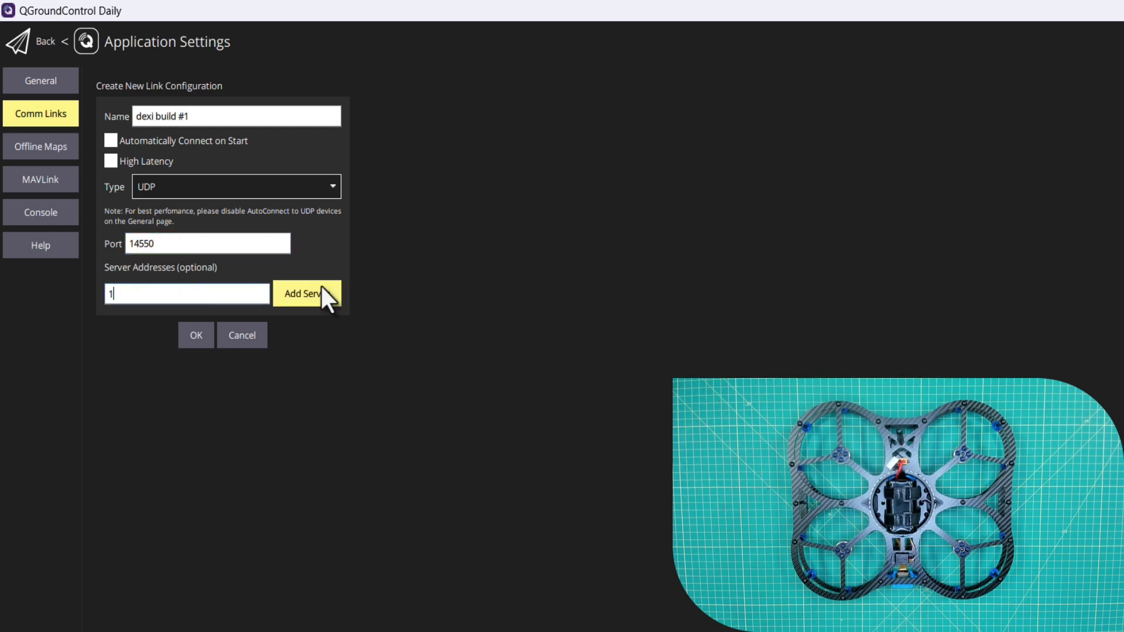
text(92.168.4.1)
click(306, 302)
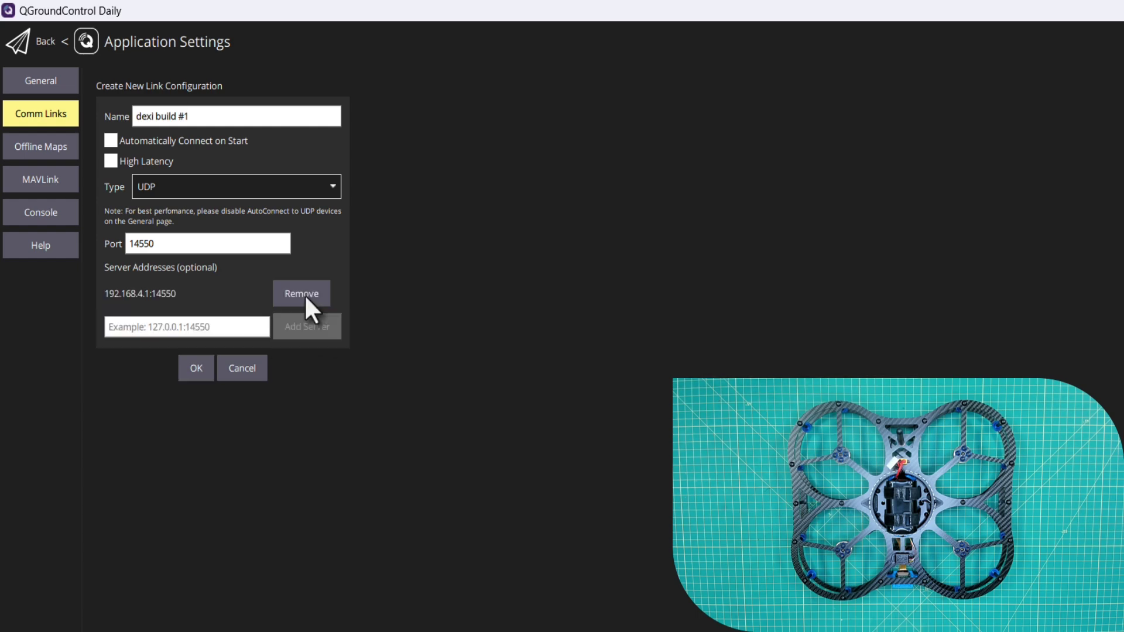
click(198, 371)
click(408, 164)
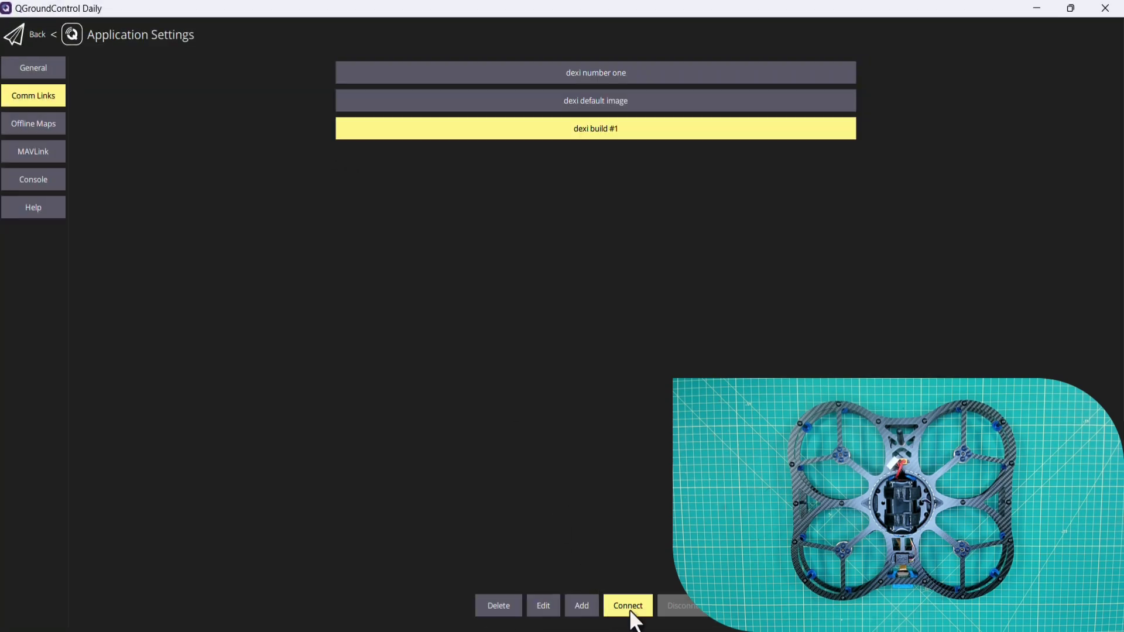
Connect via dexi build #1 and view the DEXI 5 quadrotor's Vehicle Setup summary.
click(628, 606)
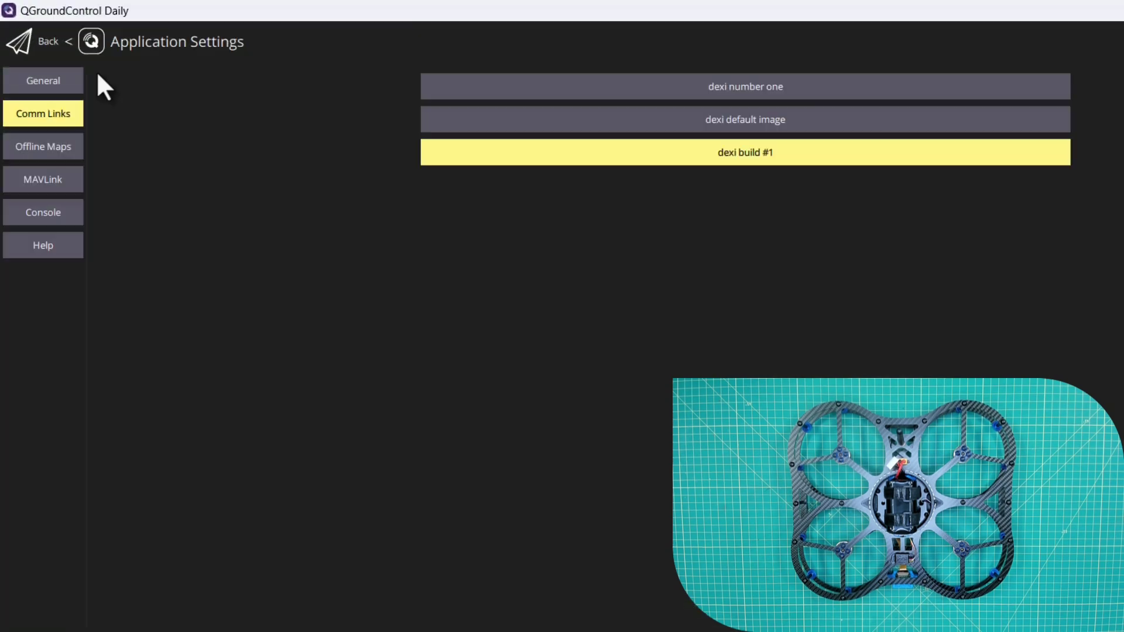
click(32, 43)
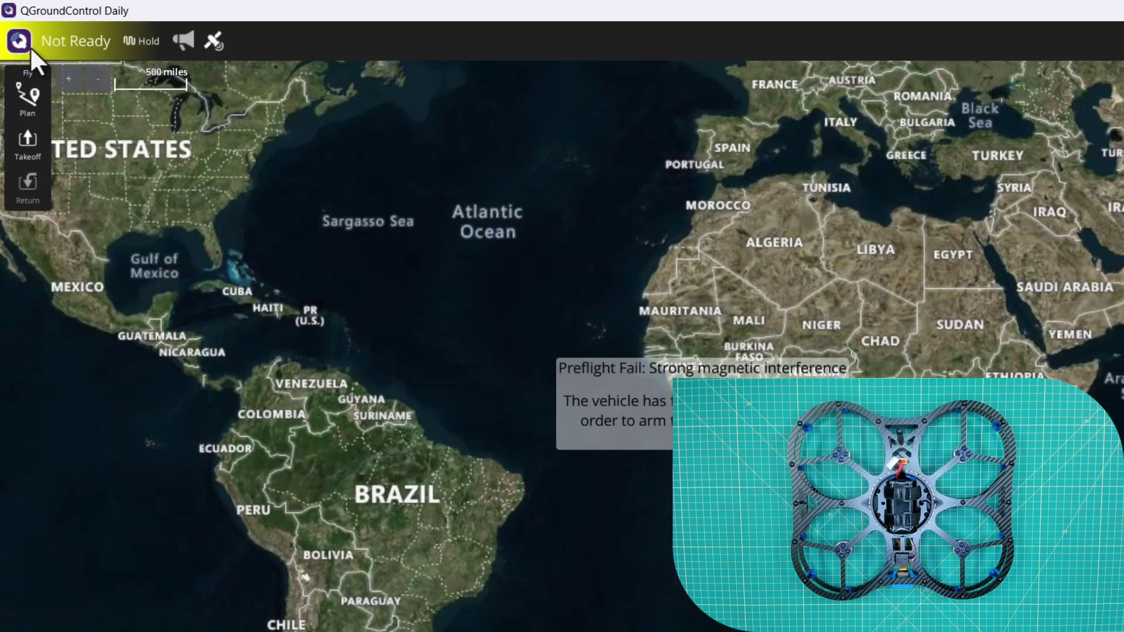
click(30, 46)
click(164, 86)
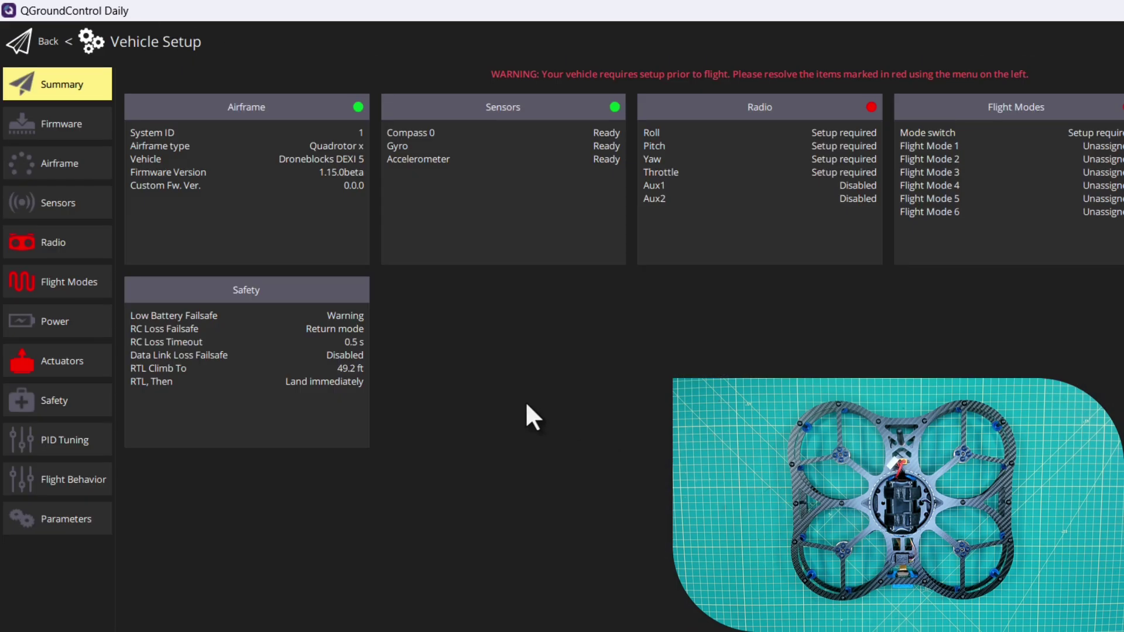